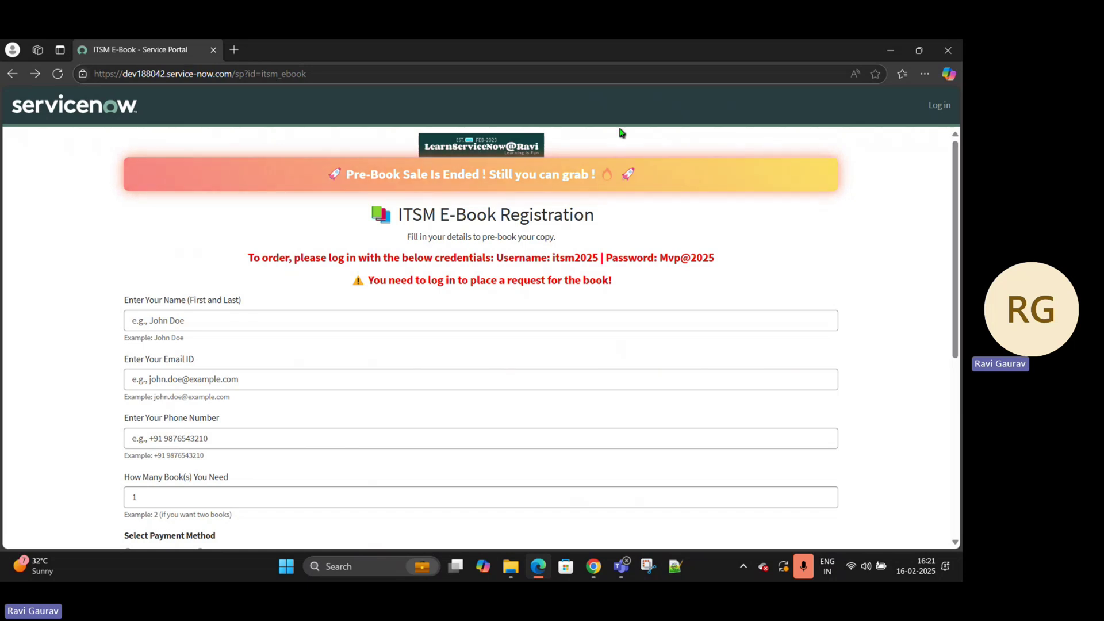
# Sign in to the portal as itsm2025, the username shown in the registration instructions
pyautogui.click(361, 74)
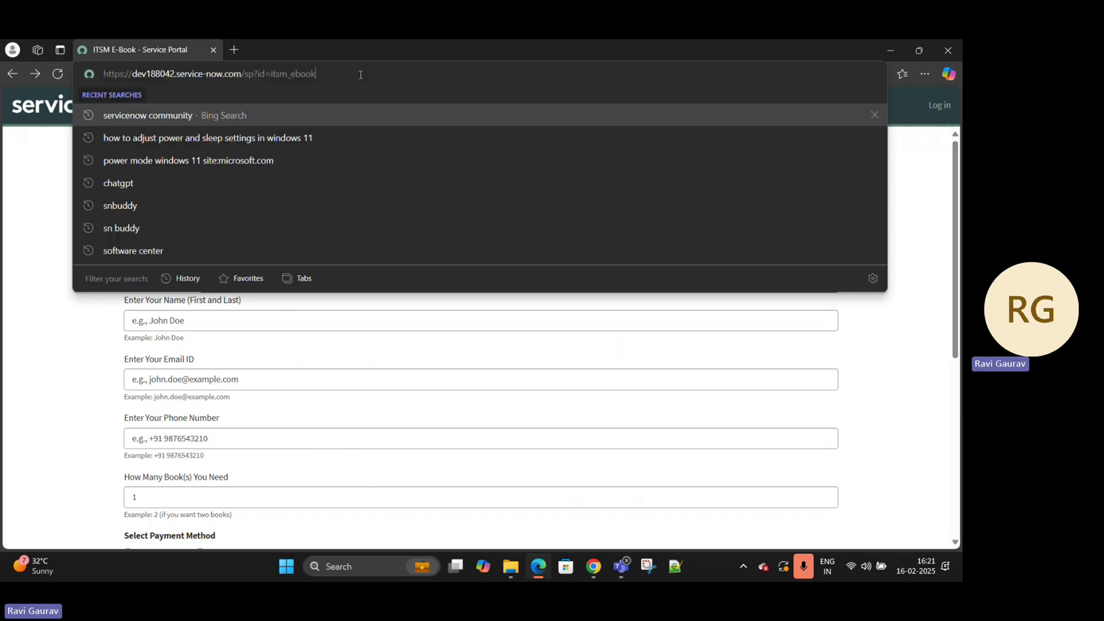
pyautogui.click(75, 341)
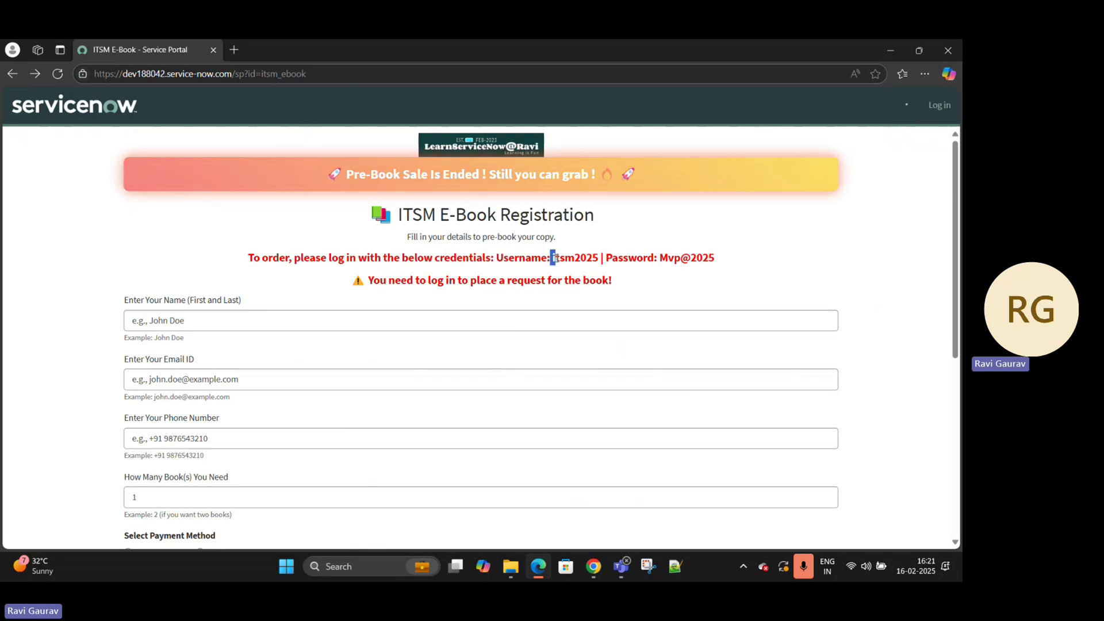
pyautogui.moveTo(552, 257); pyautogui.dragTo(599, 257)
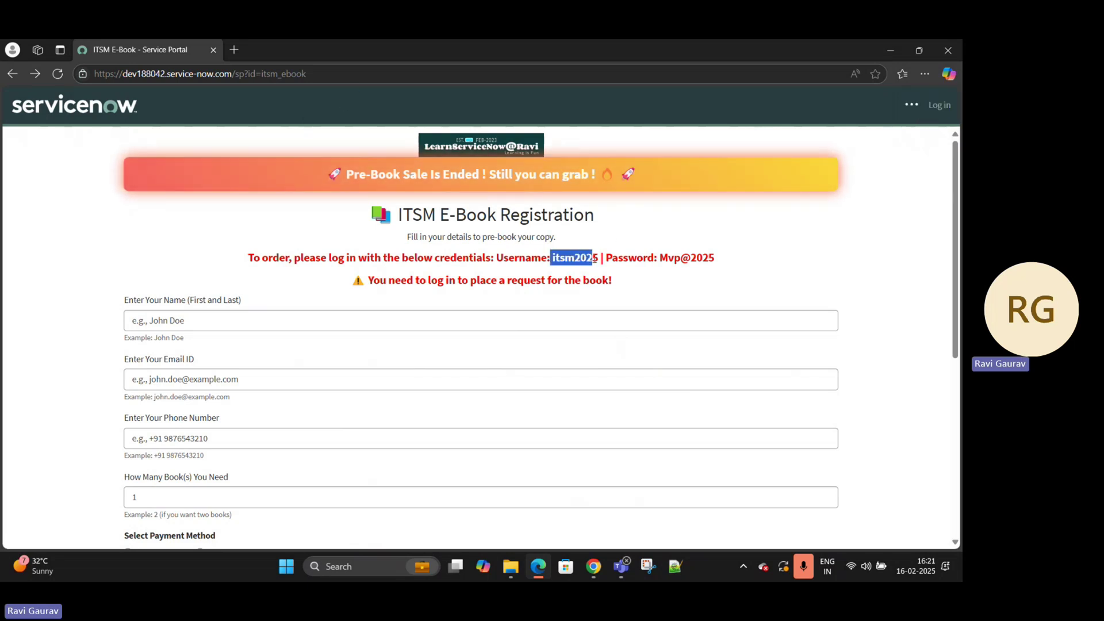
pyautogui.click(940, 113)
pyautogui.click(497, 174)
pyautogui.write('itsm2025')
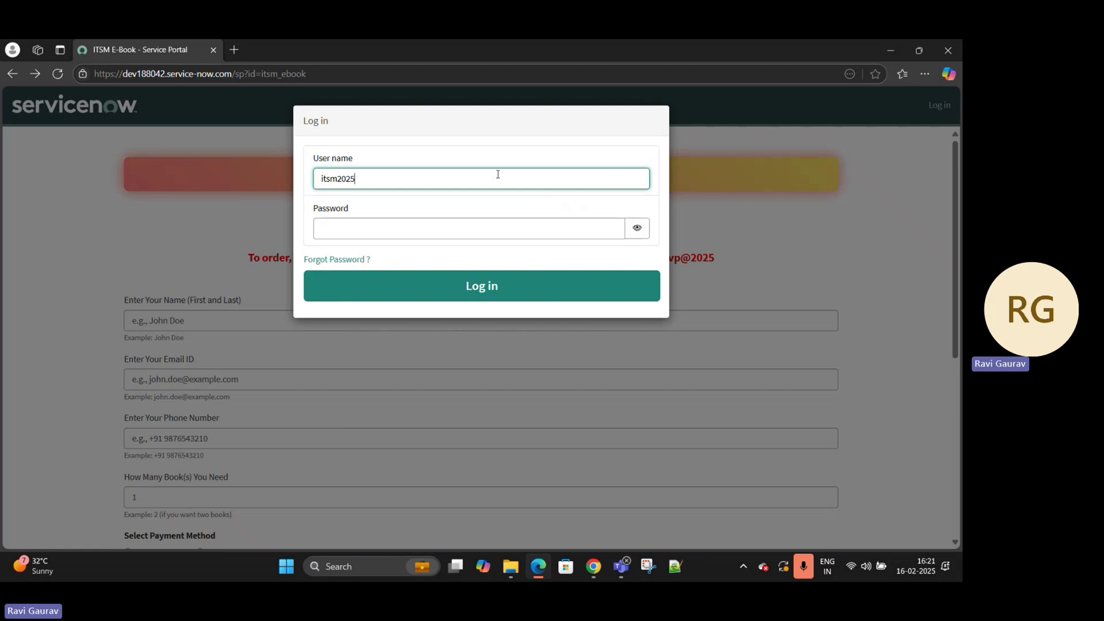
pyautogui.press('Tab')
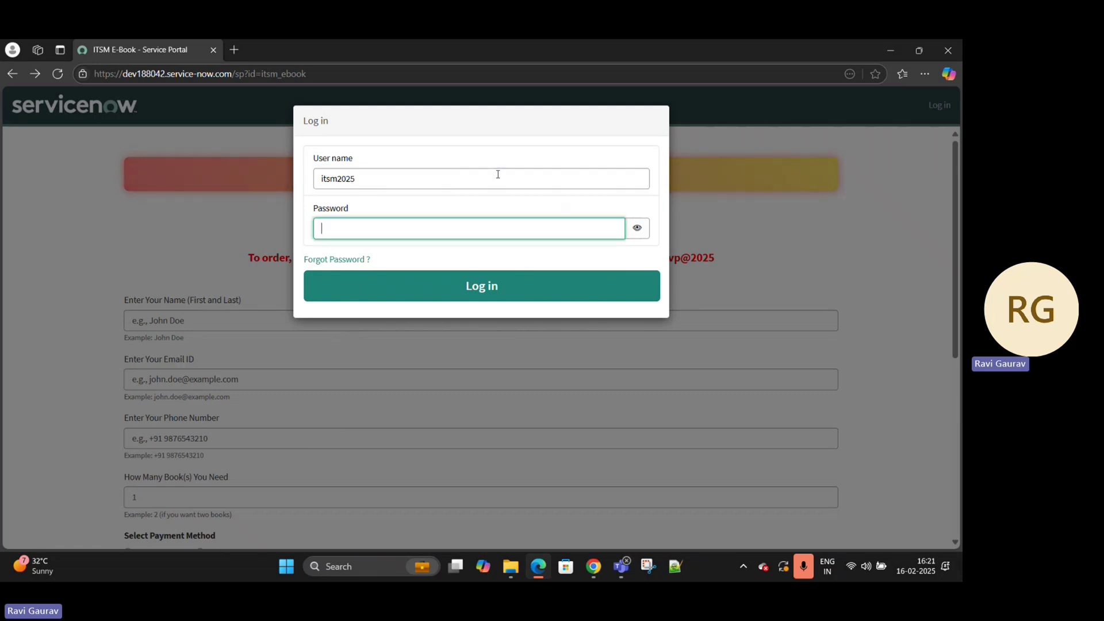
pyautogui.write('••')
pyautogui.write('••')
pyautogui.click(470, 286)
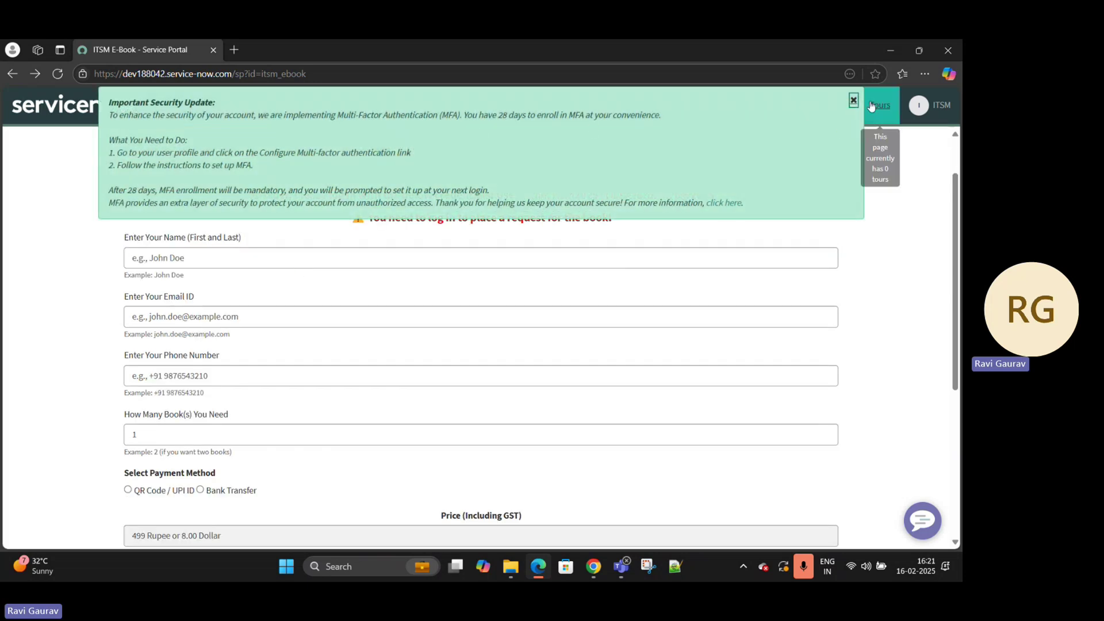
pyautogui.click(853, 101)
pyautogui.click(160, 319)
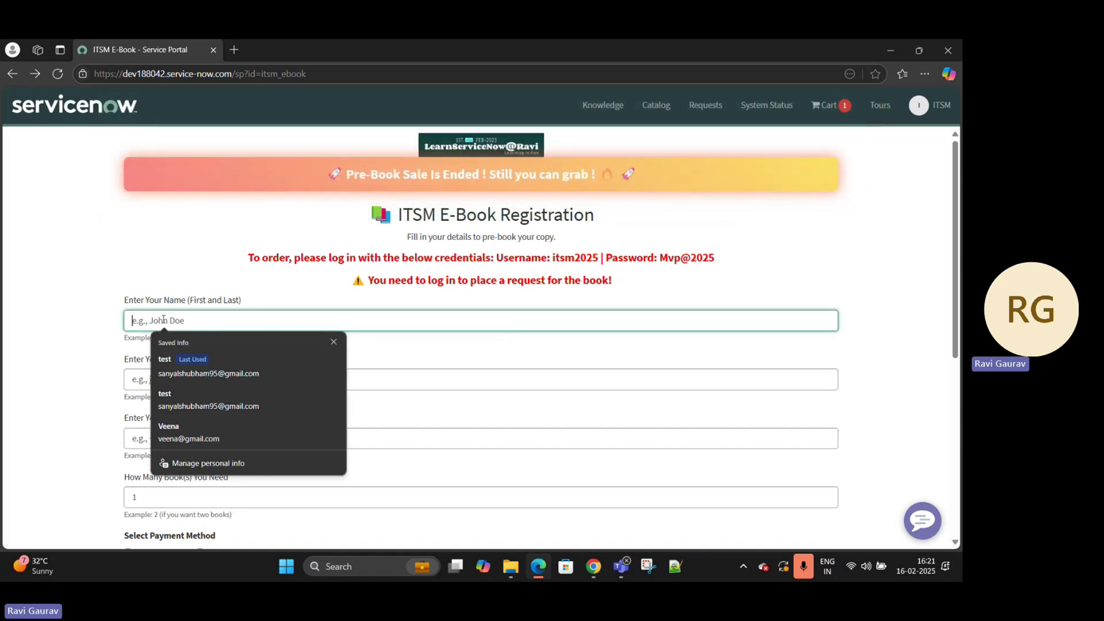
pyautogui.write('Test')
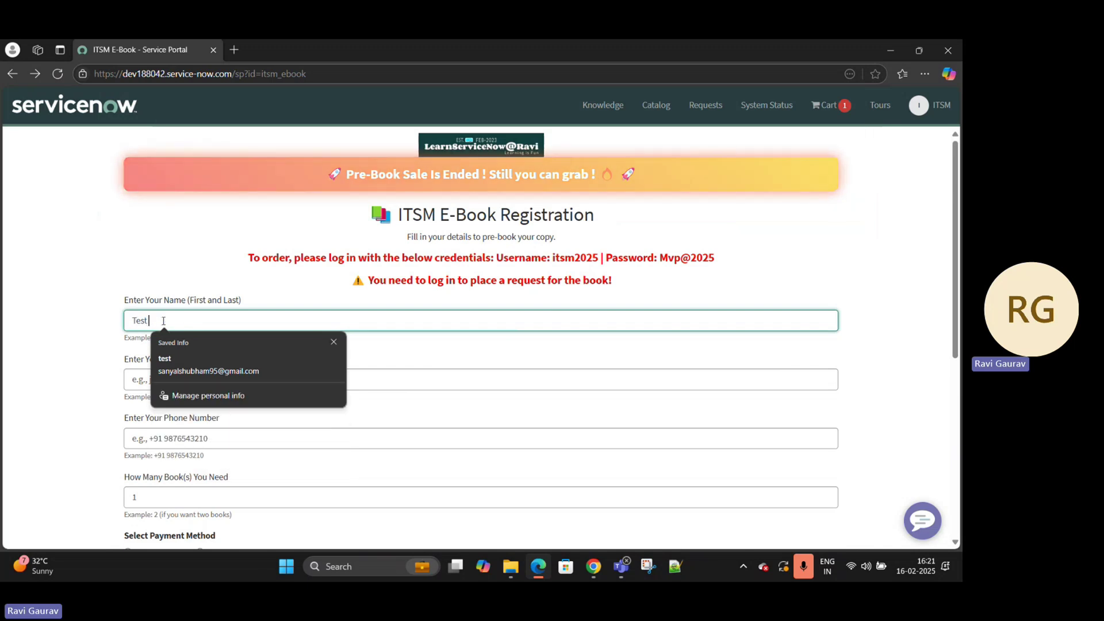
pyautogui.write(' 007')
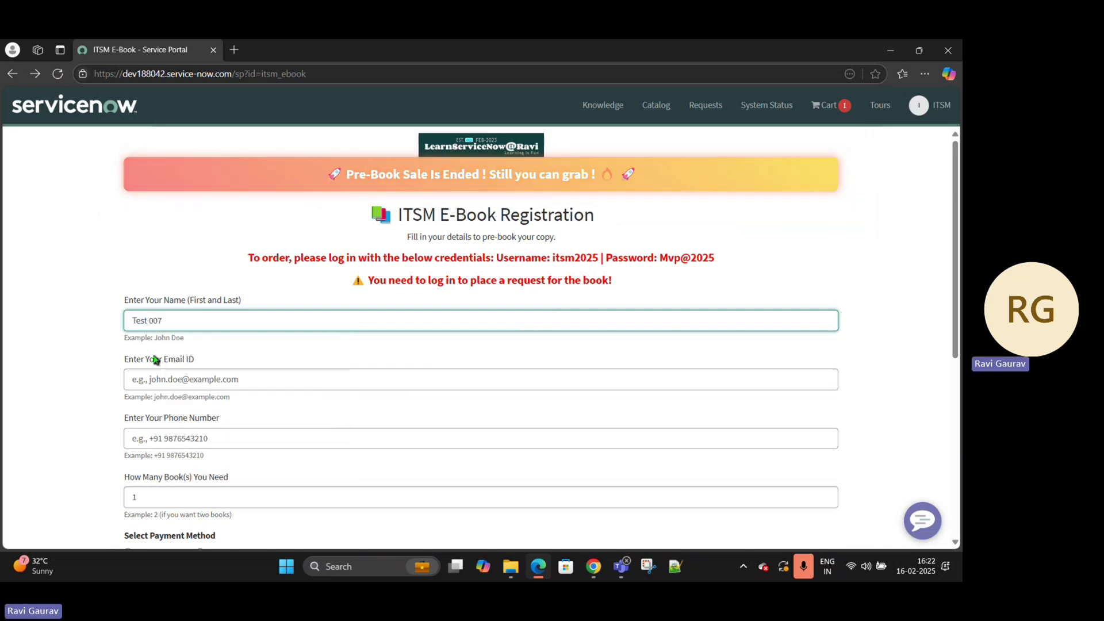
pyautogui.click(151, 378)
pyautogui.write('Test@')
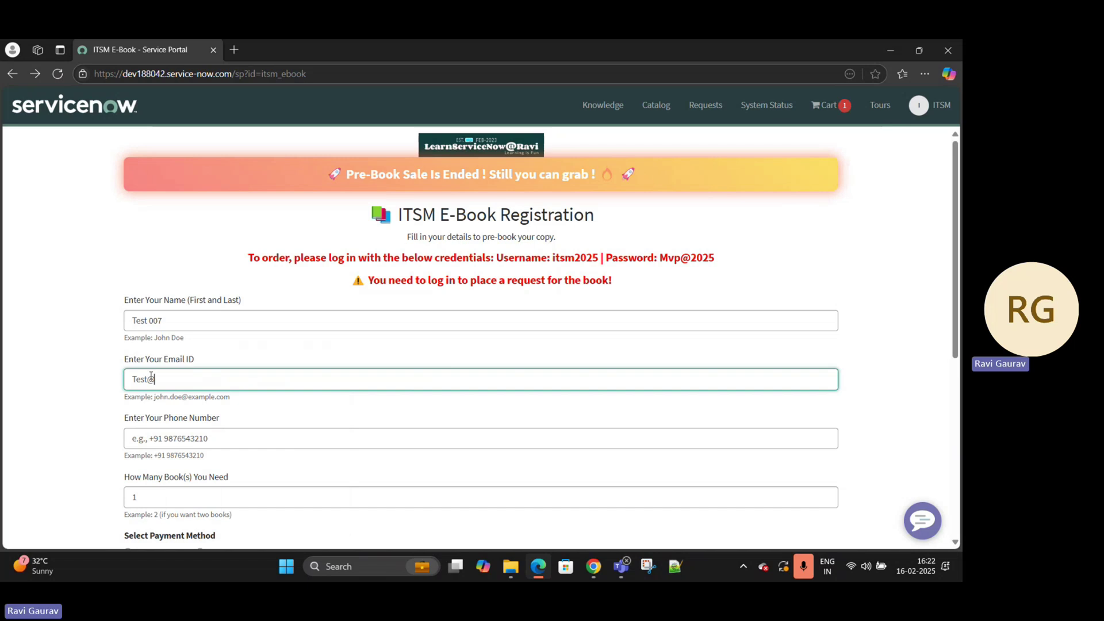
pyautogui.write('gmail.com')
pyautogui.click(179, 438)
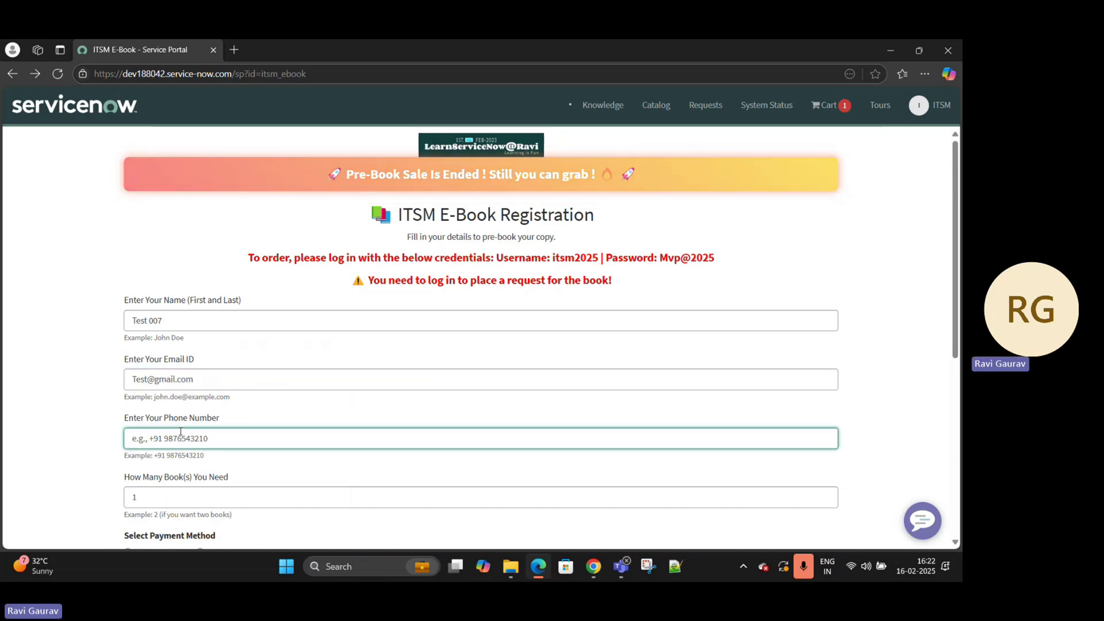
pyautogui.write('00000')
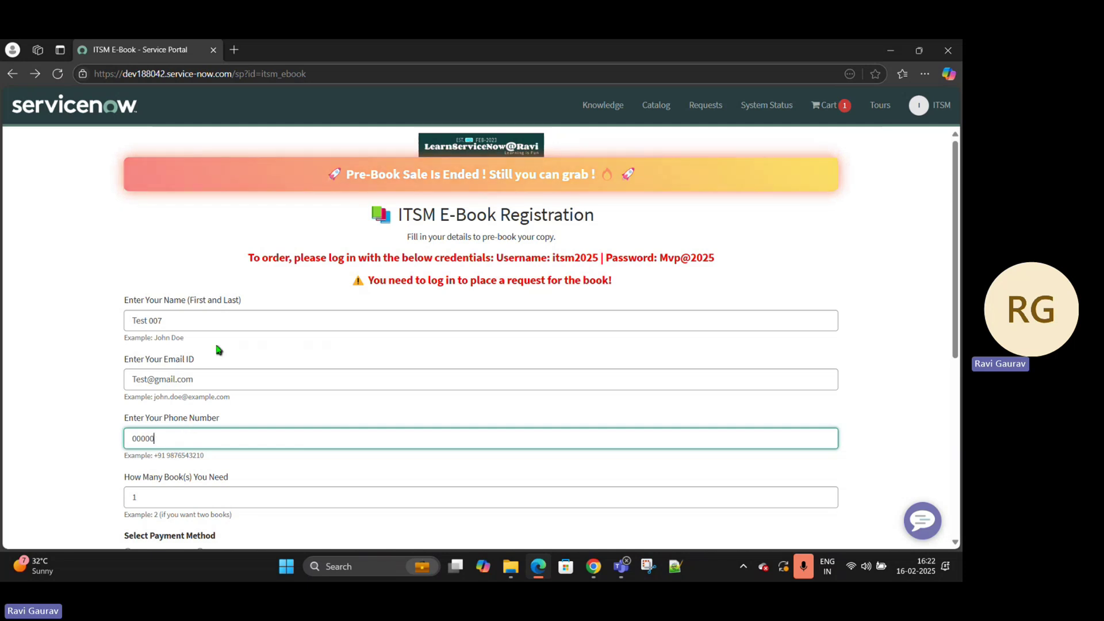
pyautogui.scroll(-2, 218, 348)
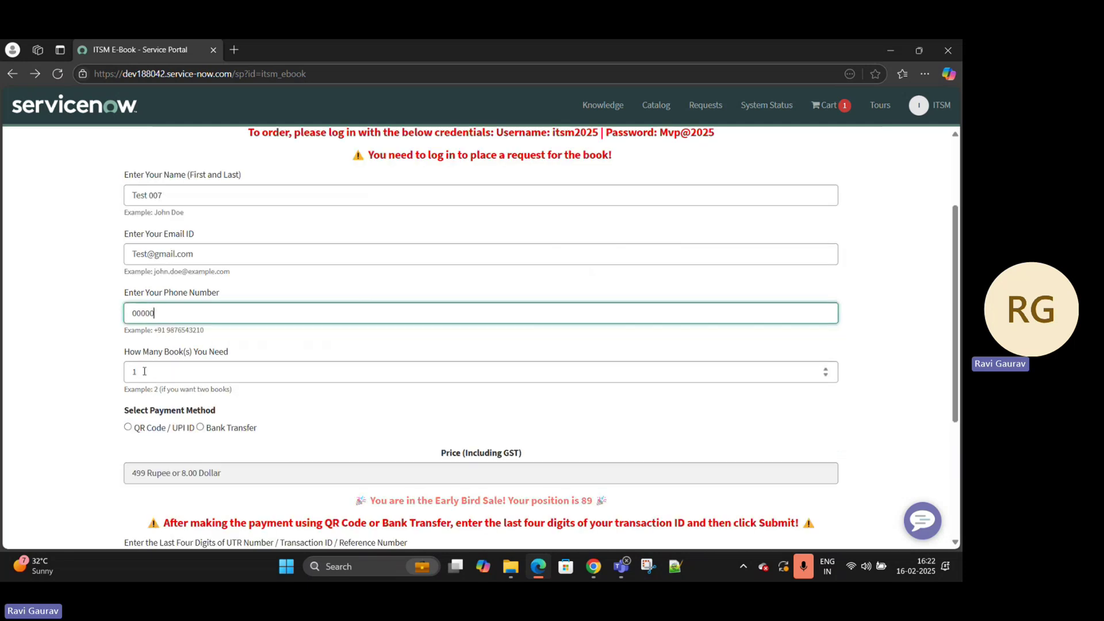
pyautogui.scroll(-1, 189, 347)
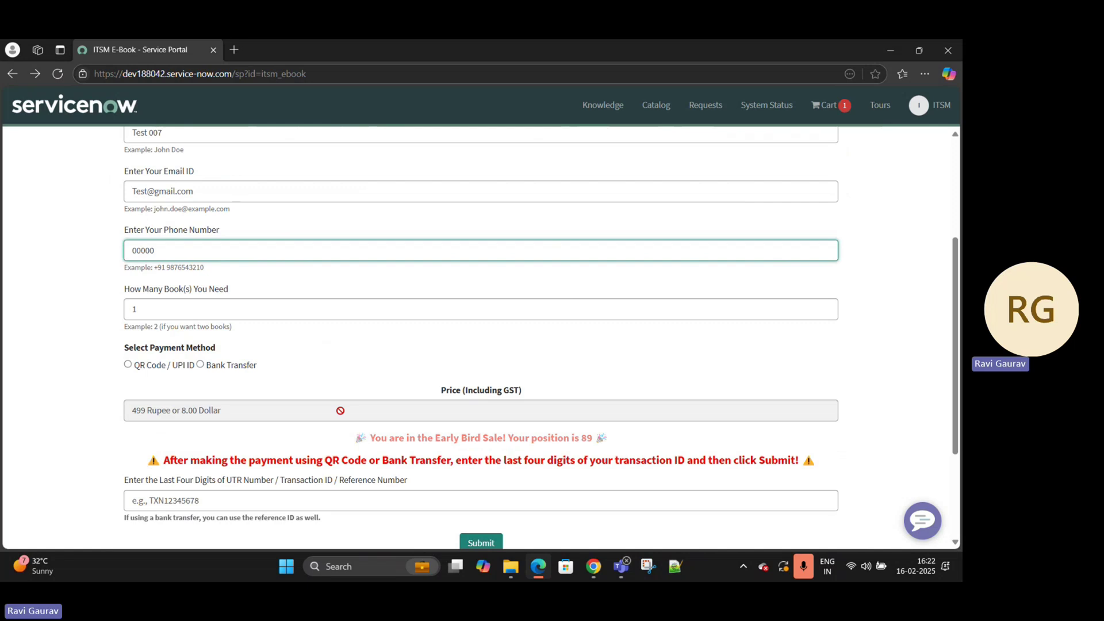
# Note the early-bird message and 499 Rupee price, then choose Bank Transfer payment
pyautogui.moveTo(512, 437); pyautogui.dragTo(599, 447)
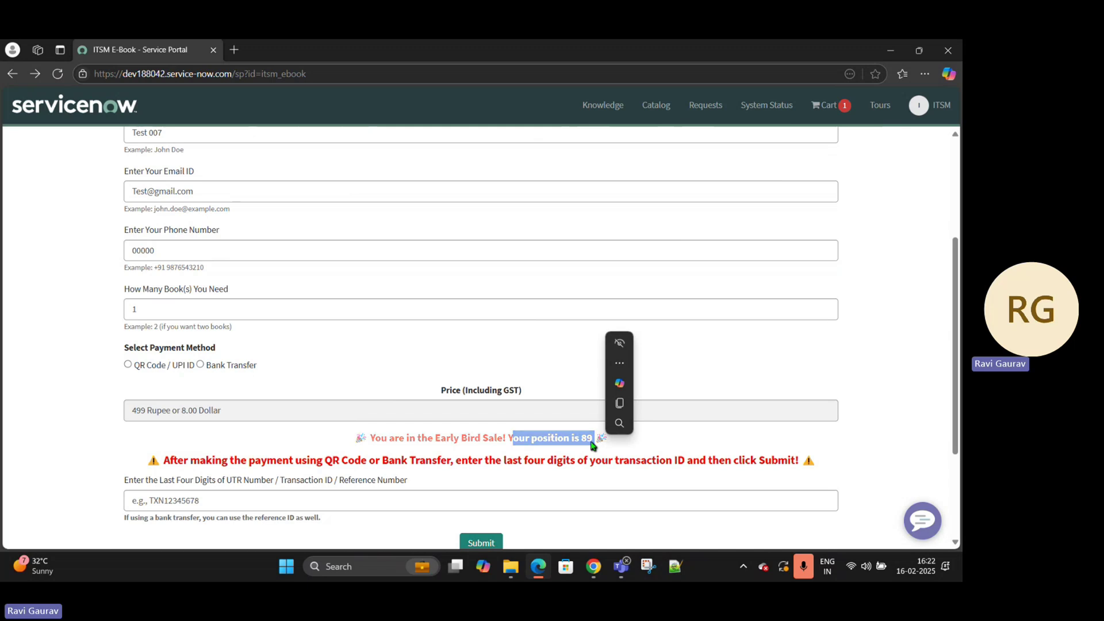
pyautogui.moveTo(222, 411); pyautogui.dragTo(124, 415)
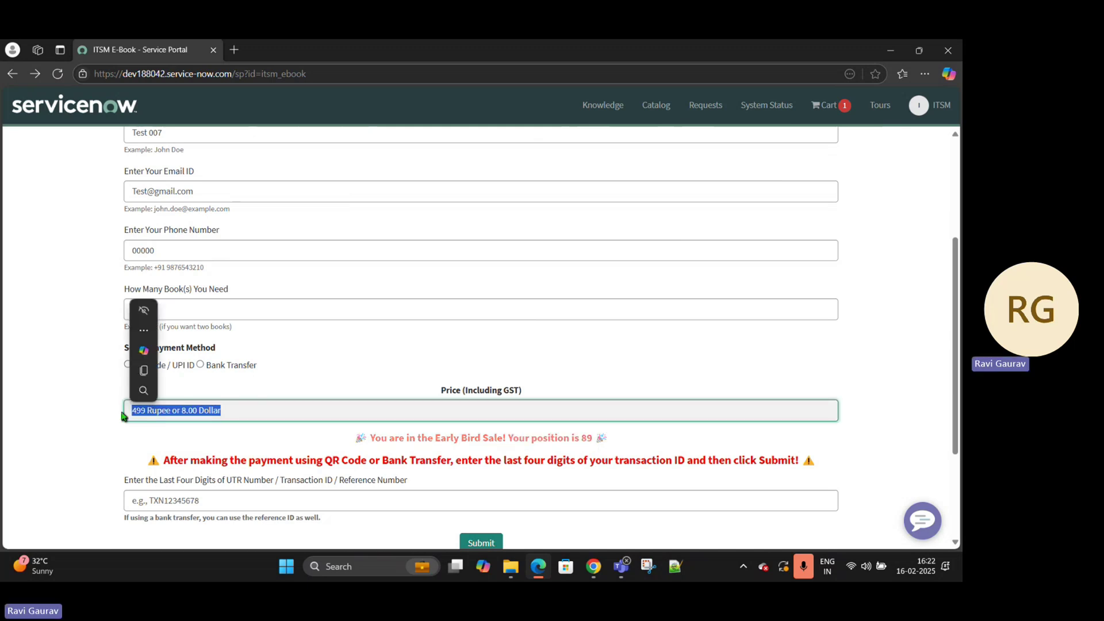
pyautogui.click(128, 365)
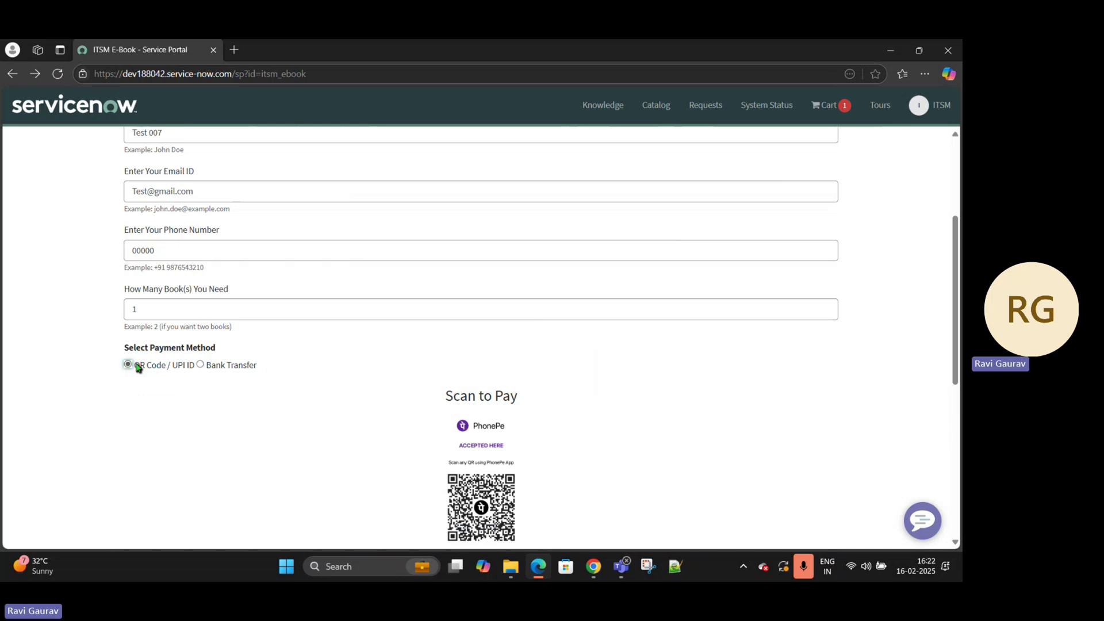
pyautogui.scroll(-2, 447, 403)
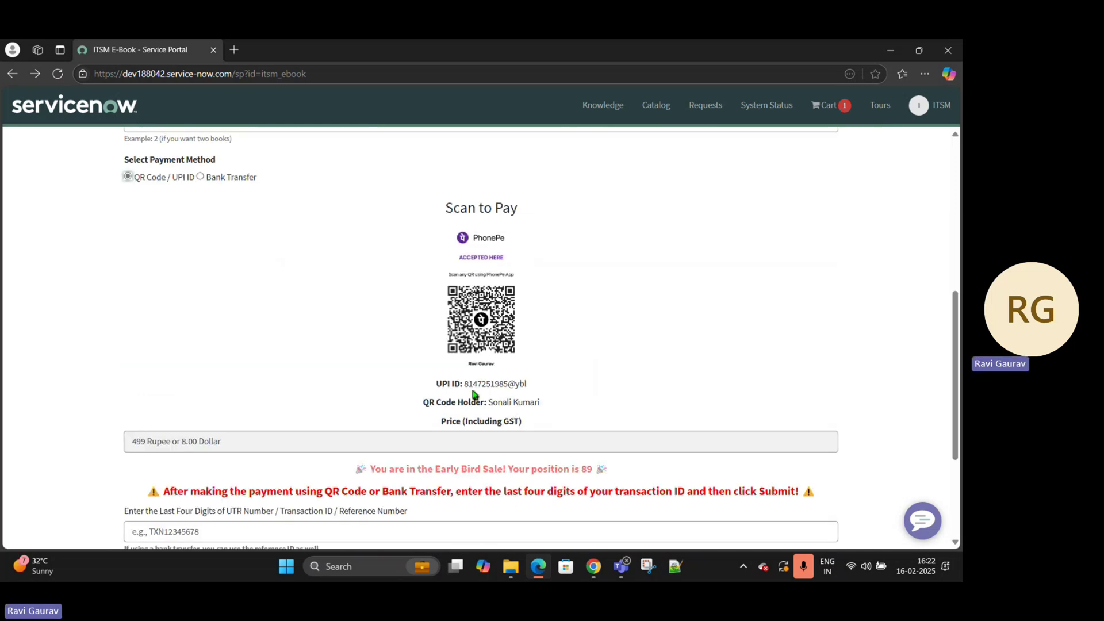
pyautogui.click(200, 177)
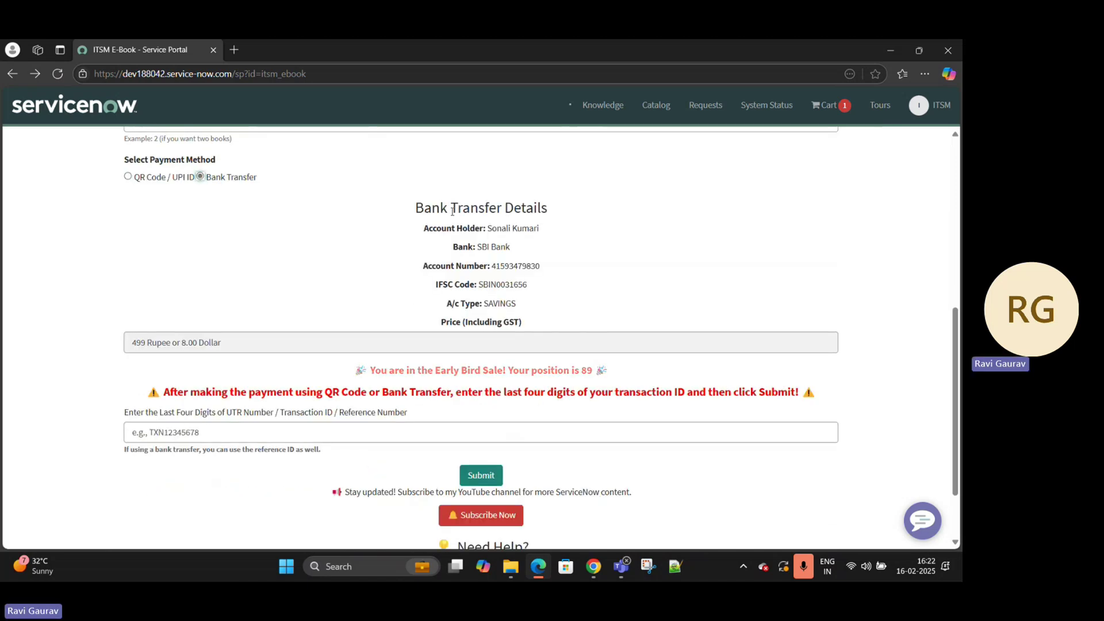
pyautogui.scroll(-1, 297, 242)
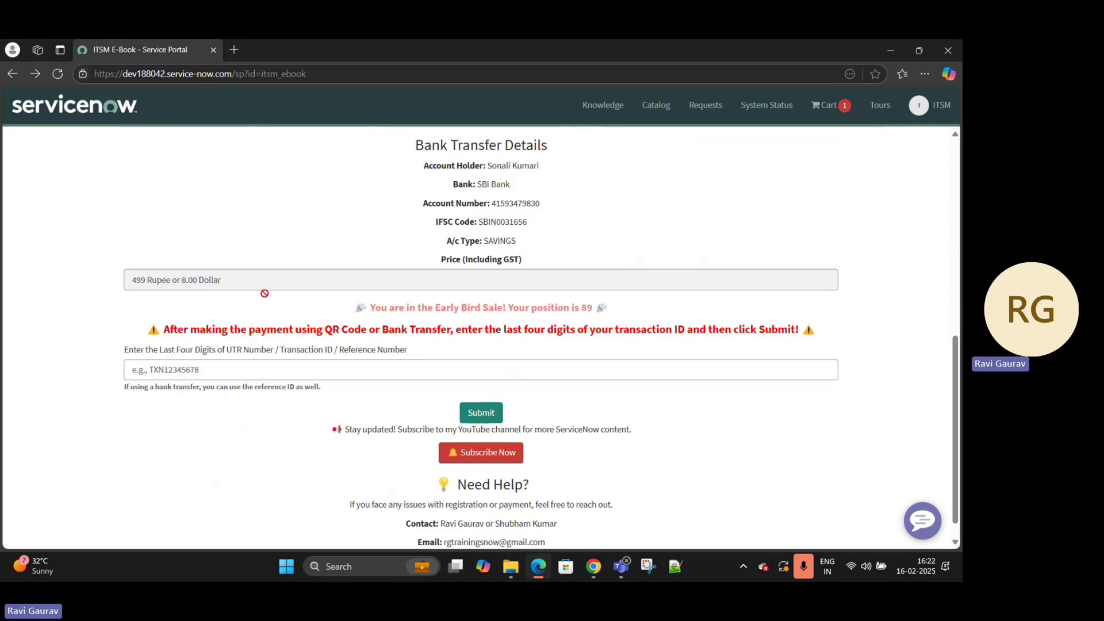
pyautogui.click(264, 371)
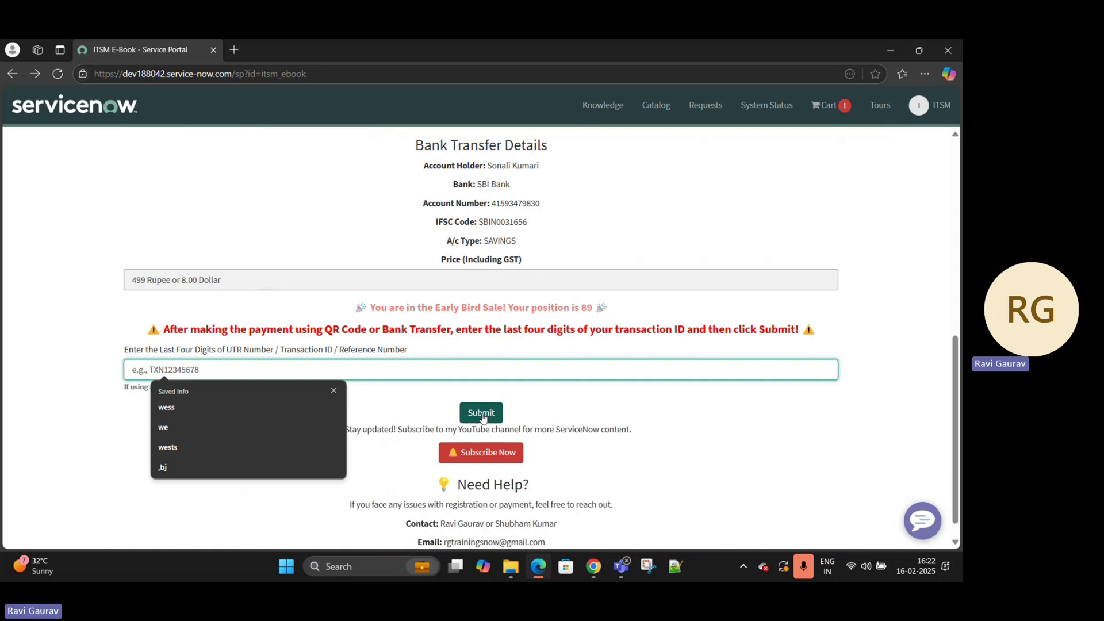
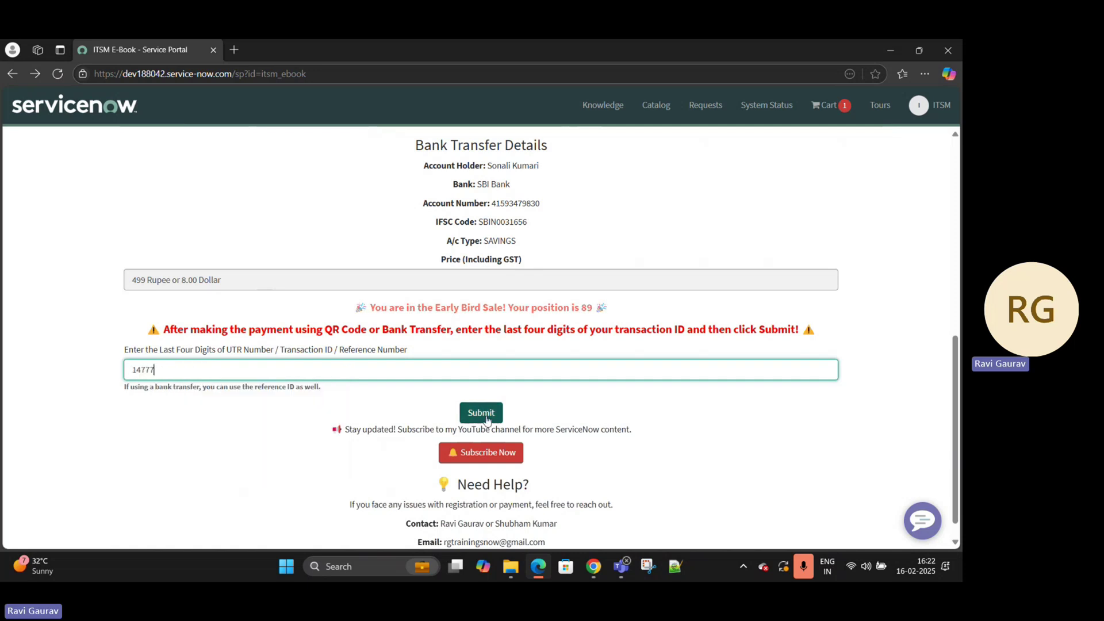
pyautogui.click(480, 413)
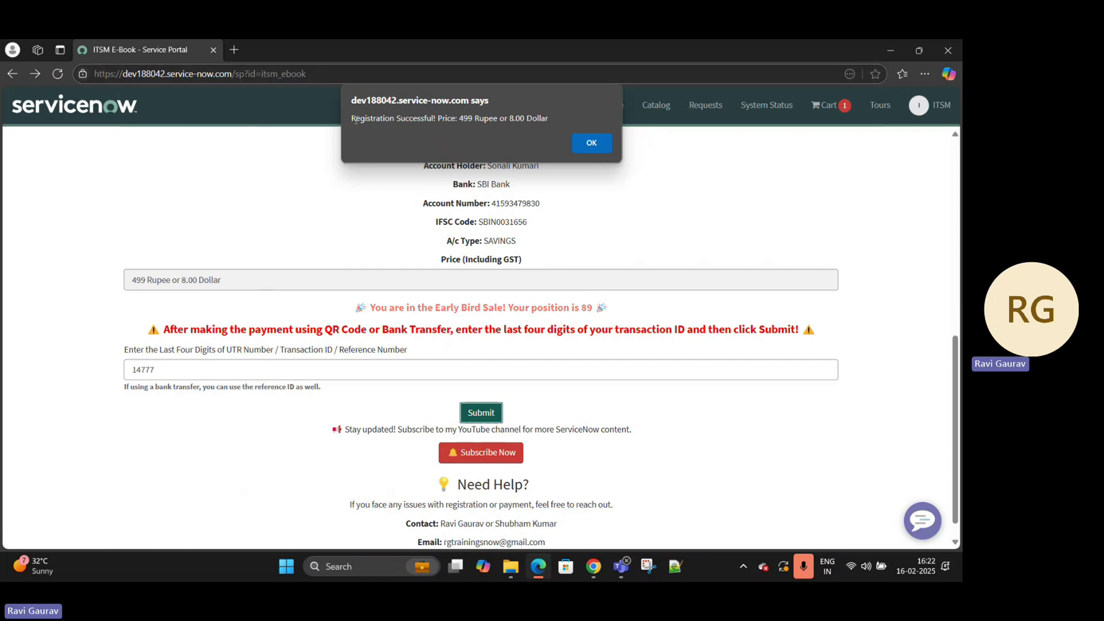
pyautogui.moveTo(352, 119); pyautogui.dragTo(542, 119)
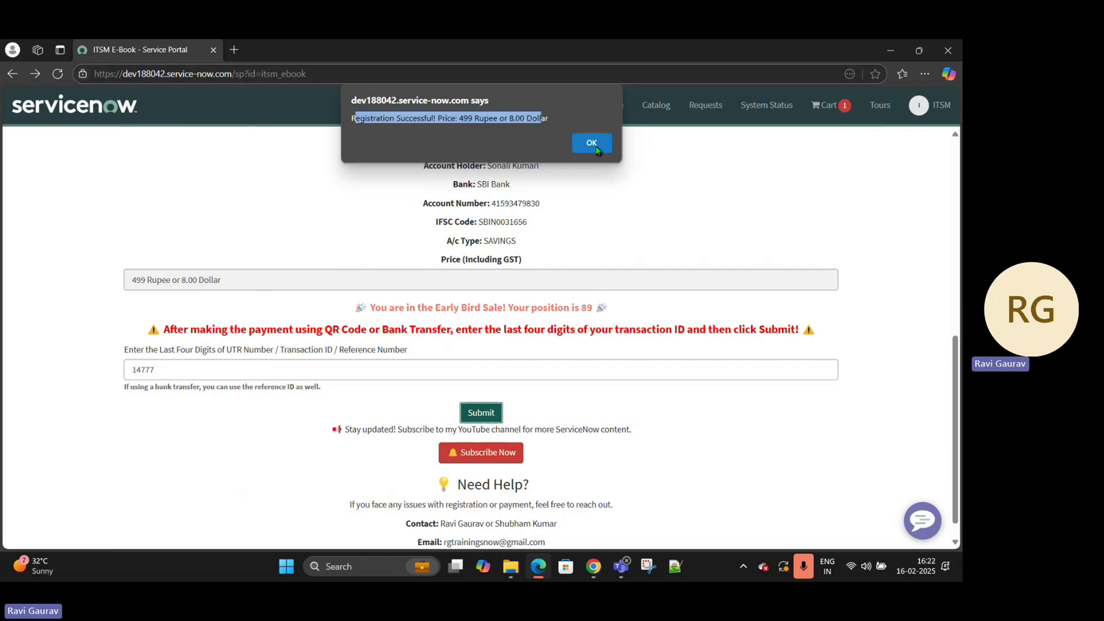
pyautogui.click(591, 142)
pyautogui.click(591, 142)
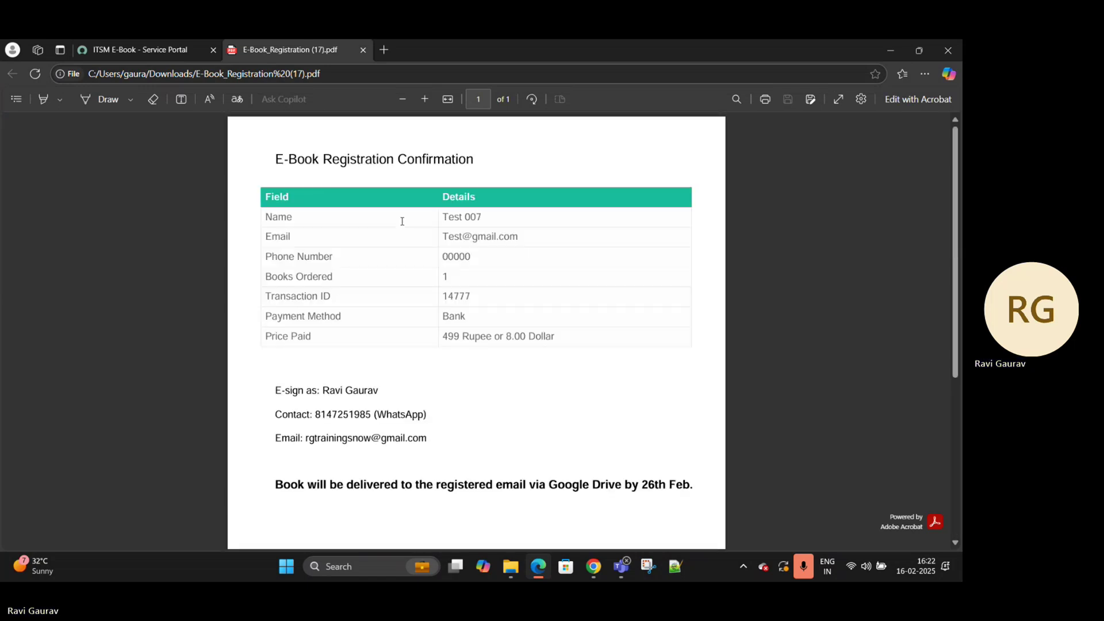
pyautogui.scroll(-4, 401, 222)
pyautogui.scroll(3, 401, 222)
pyautogui.scroll(2, 401, 222)
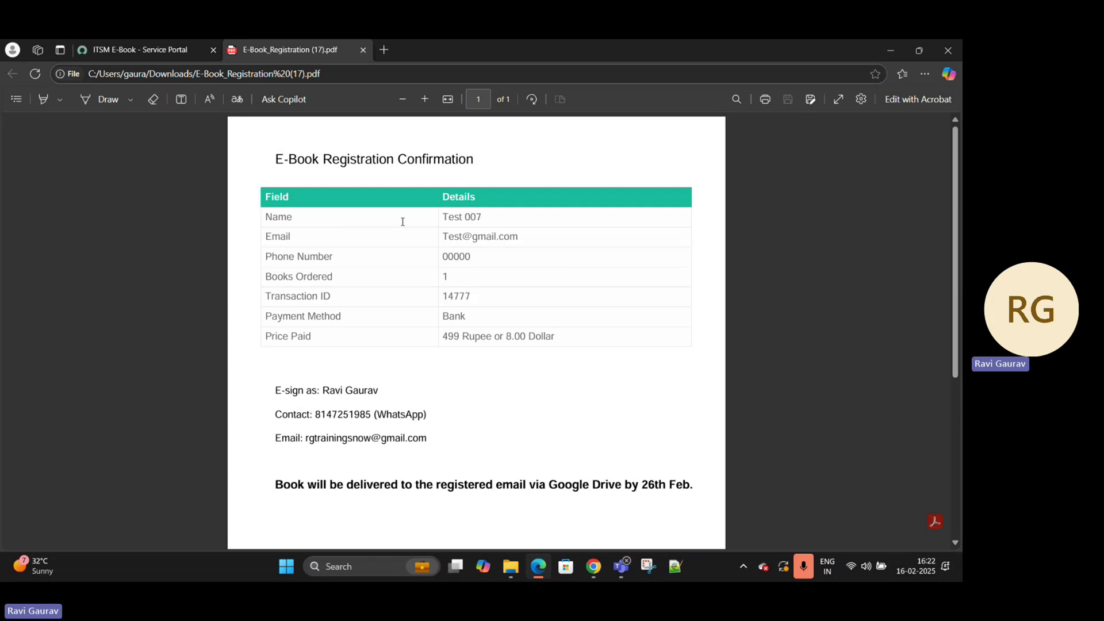
# Switch back to the ITSM E-Book - Service Portal tab
pyautogui.click(111, 49)
pyautogui.scroll(-3, 387, 278)
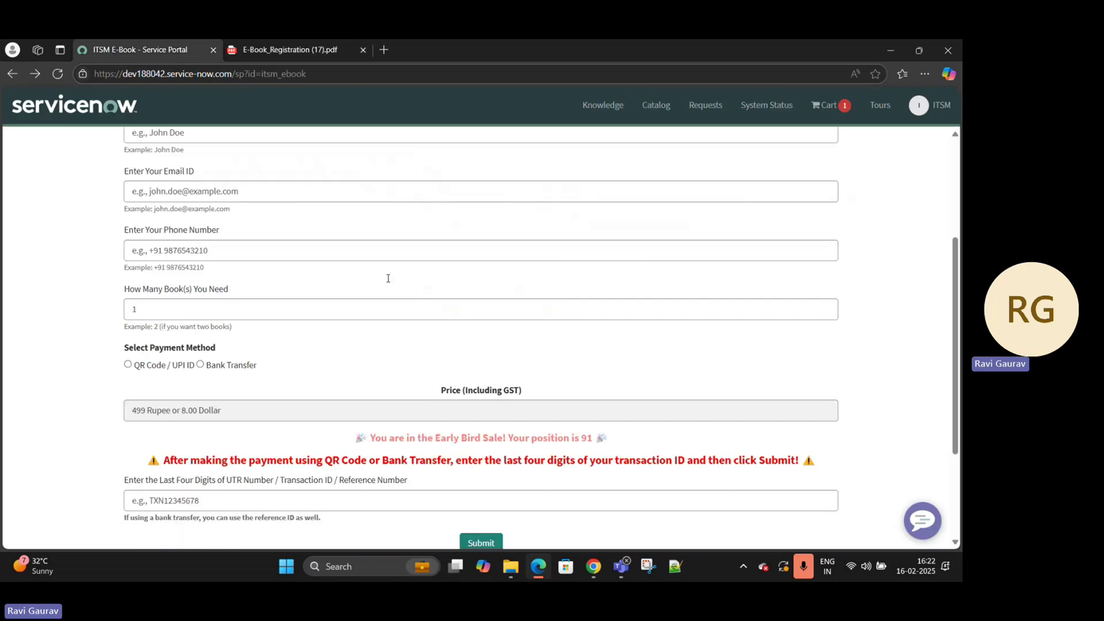
pyautogui.scroll(3, 387, 278)
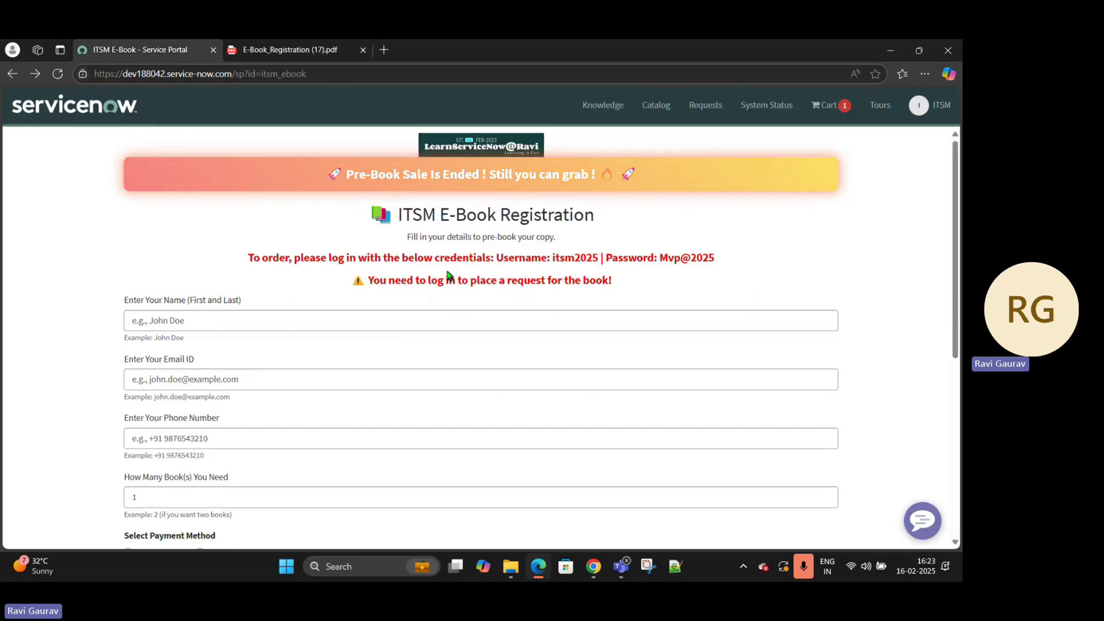